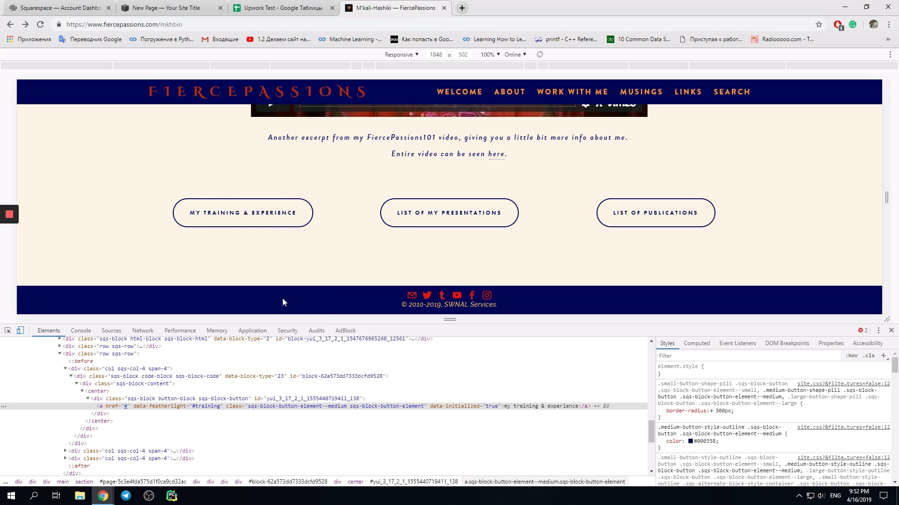
# Inspect the reference site's 'My Training & Experience' button styles in DevTools
pyautogui.click(7, 330)
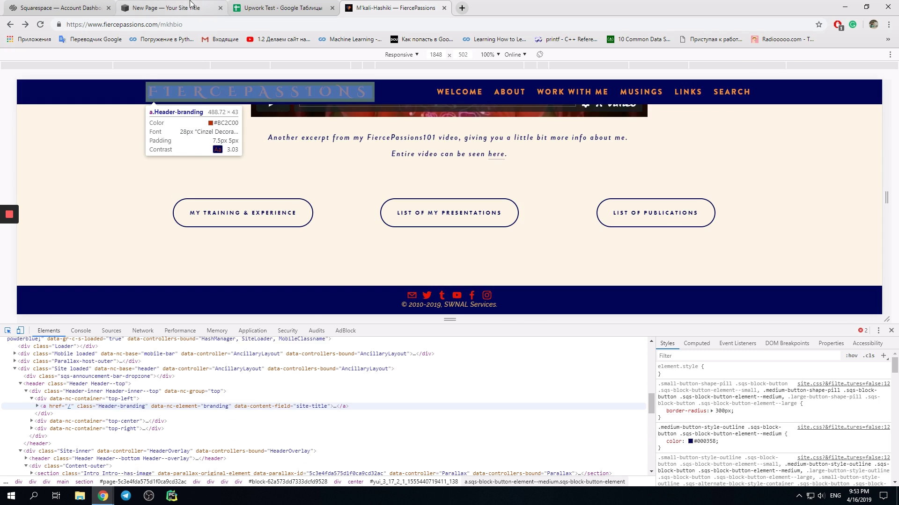
# In the Squarespace editor, browse Settings, the Design menu and Site Styles
pyautogui.click(189, 7)
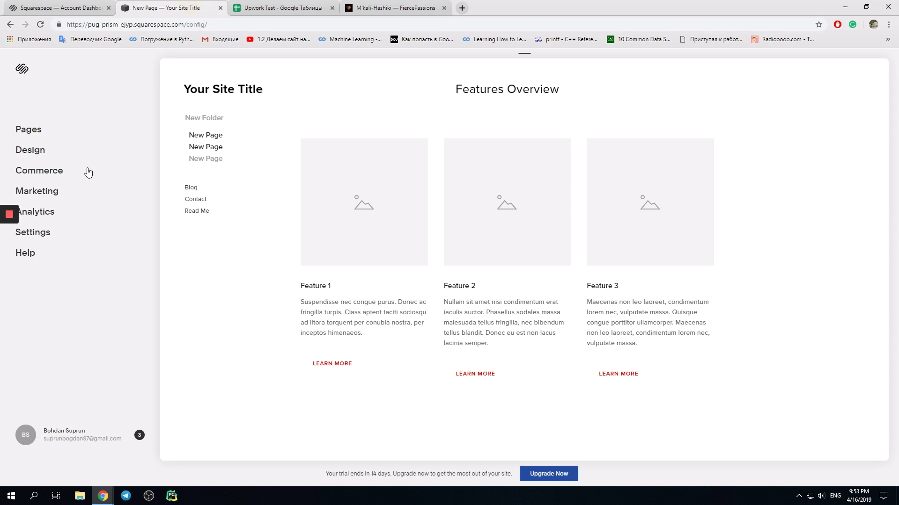
pyautogui.click(47, 238)
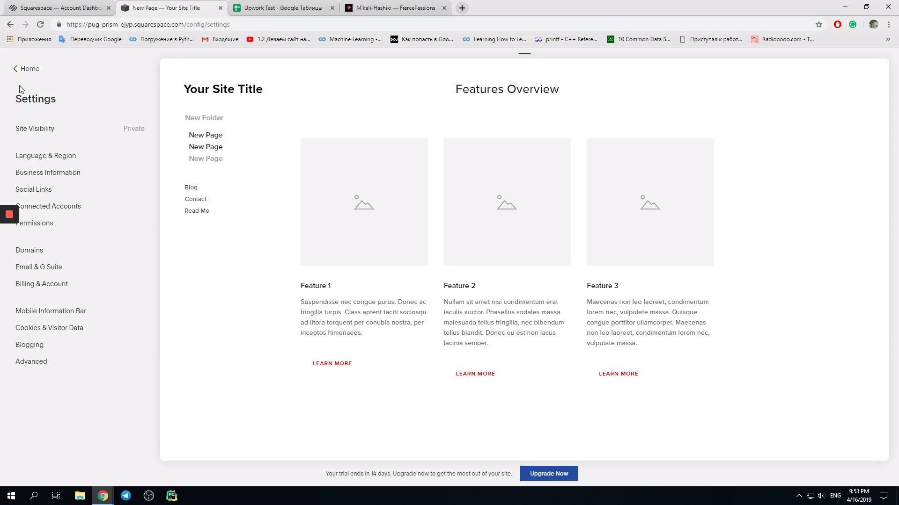
pyautogui.click(27, 69)
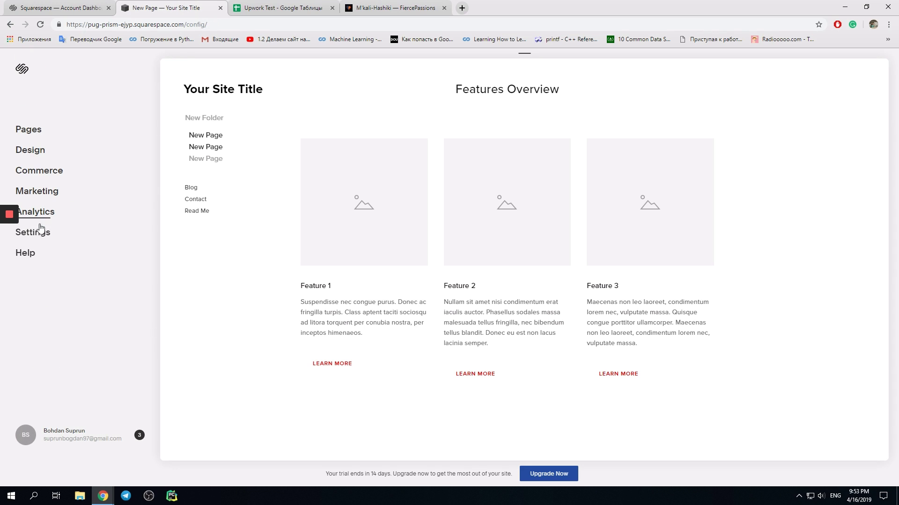
pyautogui.click(40, 151)
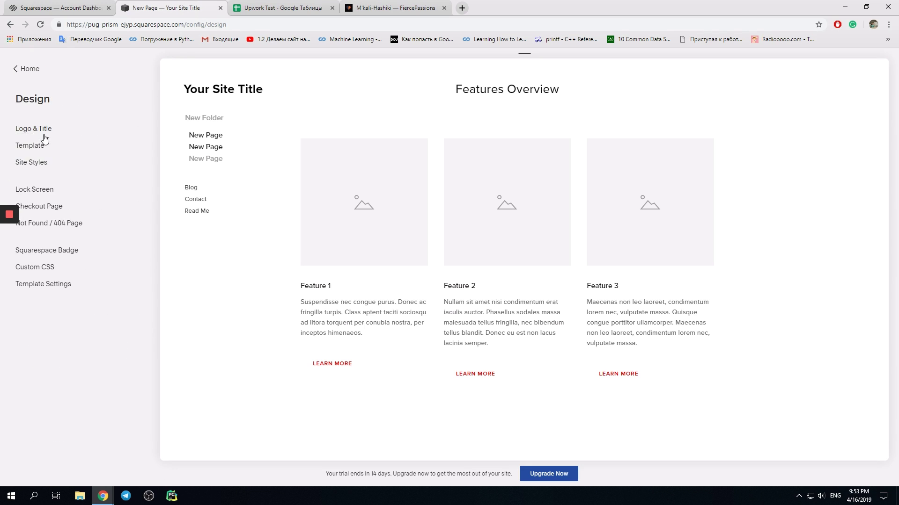
pyautogui.click(43, 164)
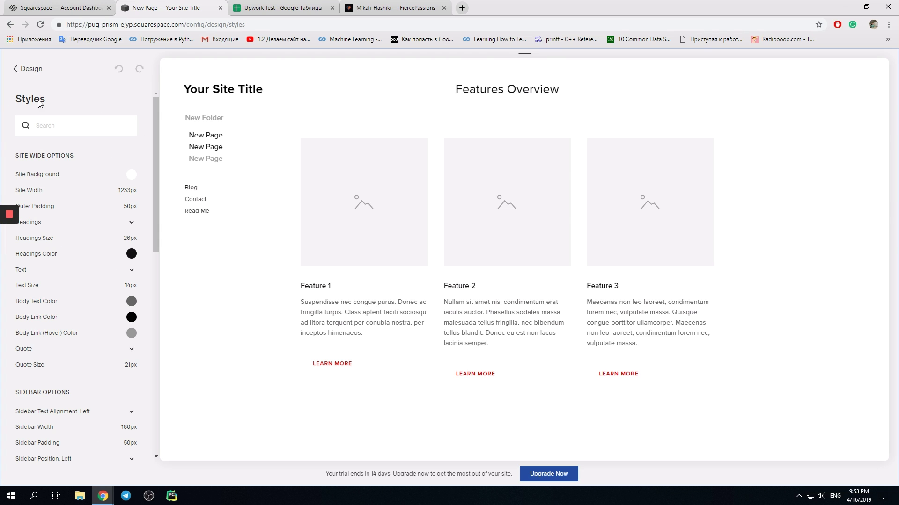
# Look through the site's Pages list, then return to the Design options
pyautogui.click(28, 71)
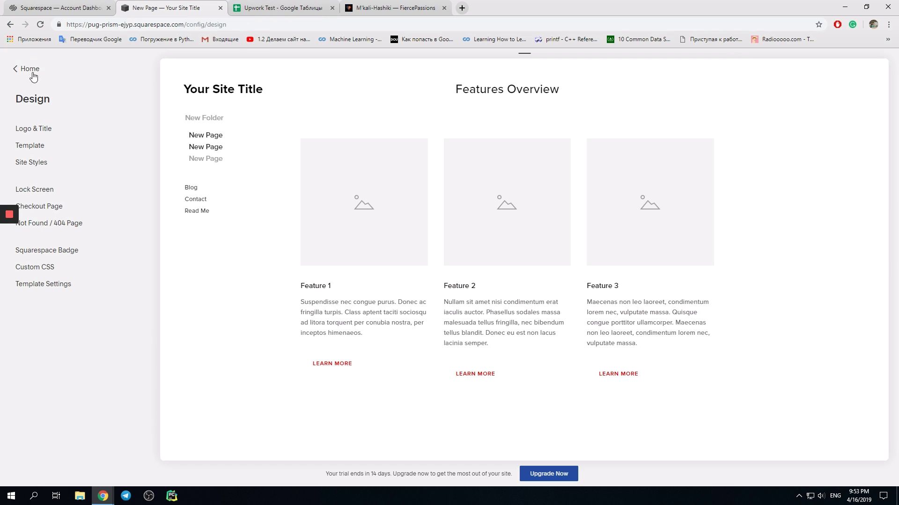
pyautogui.click(32, 73)
pyautogui.click(50, 131)
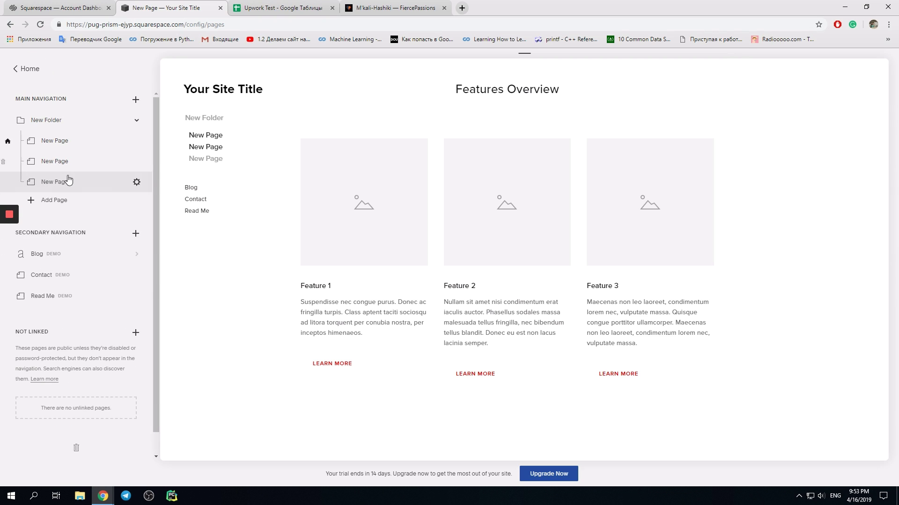
pyautogui.click(77, 145)
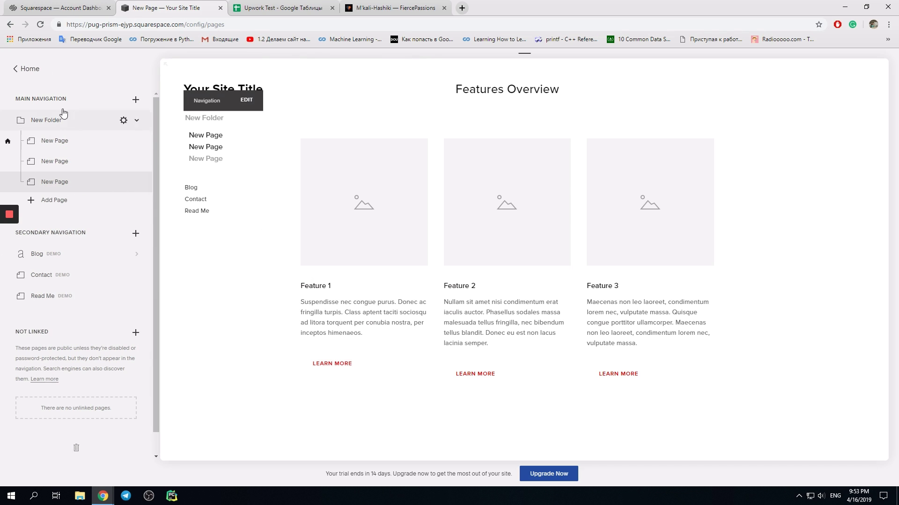
pyautogui.click(29, 69)
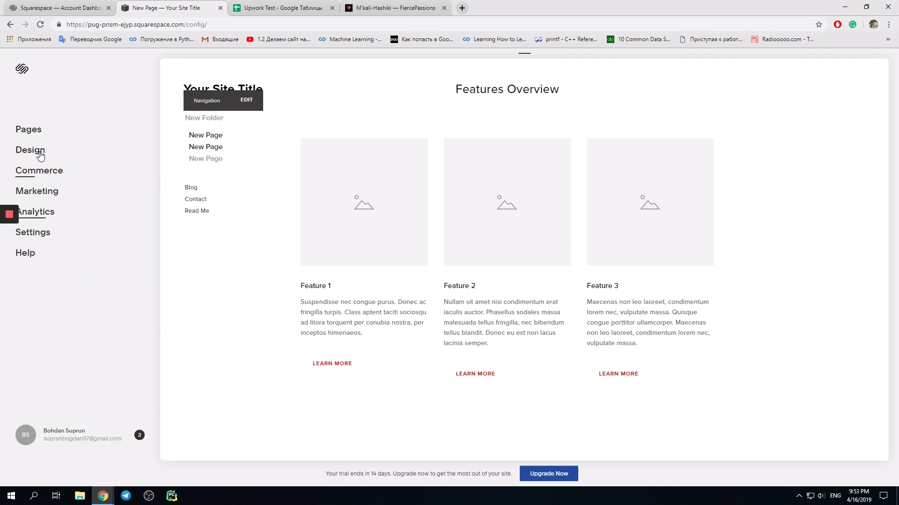
pyautogui.click(30, 150)
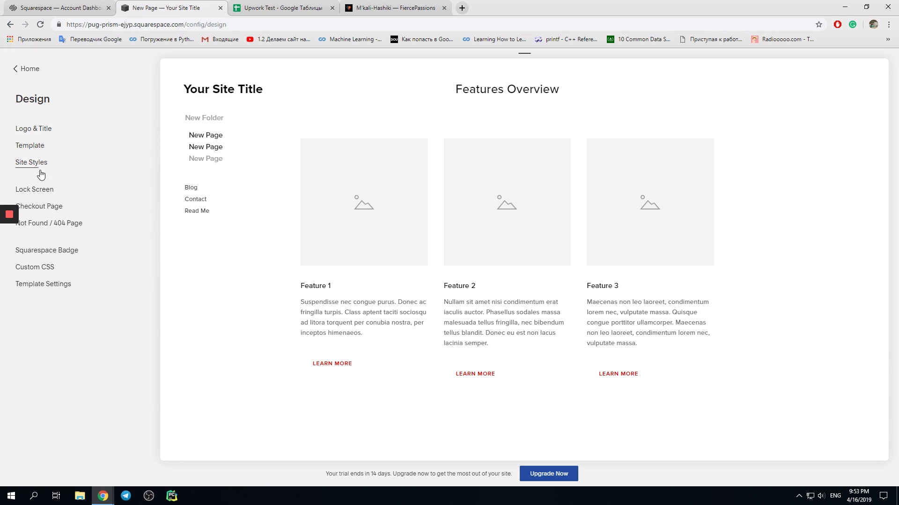
# Open the small button's background colour picker and copy the reference footer's navy #000358
pyautogui.click(32, 162)
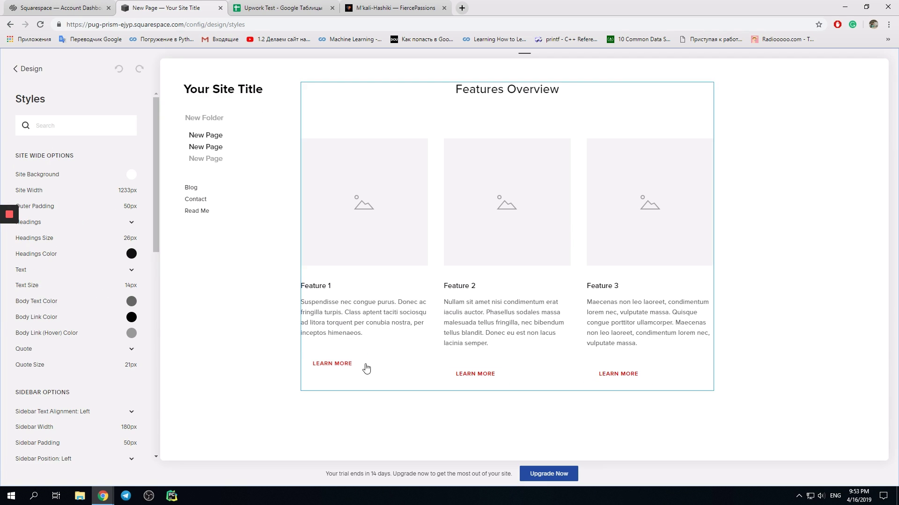
pyautogui.click(360, 368)
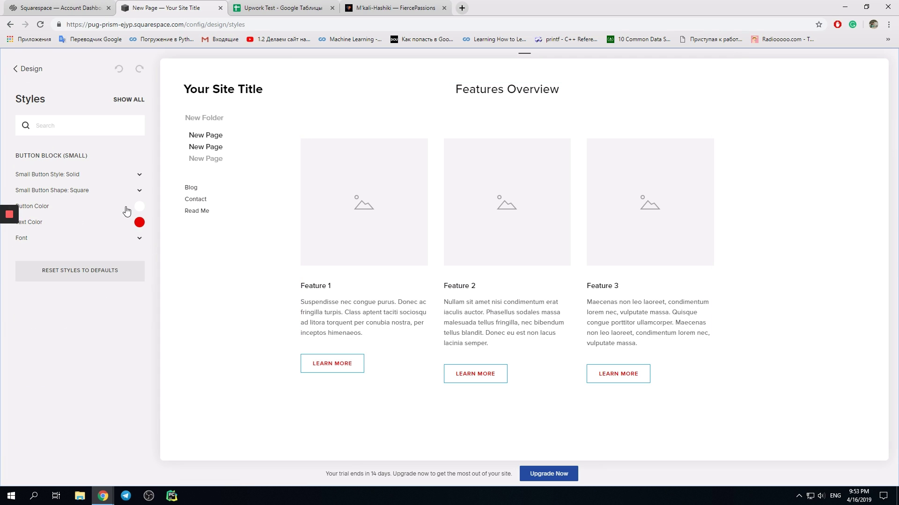
pyautogui.click(141, 208)
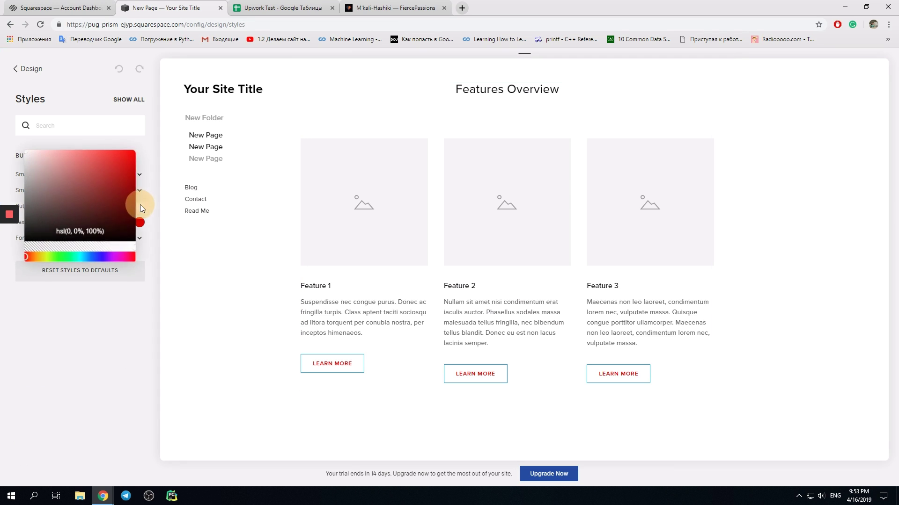
pyautogui.click(414, 7)
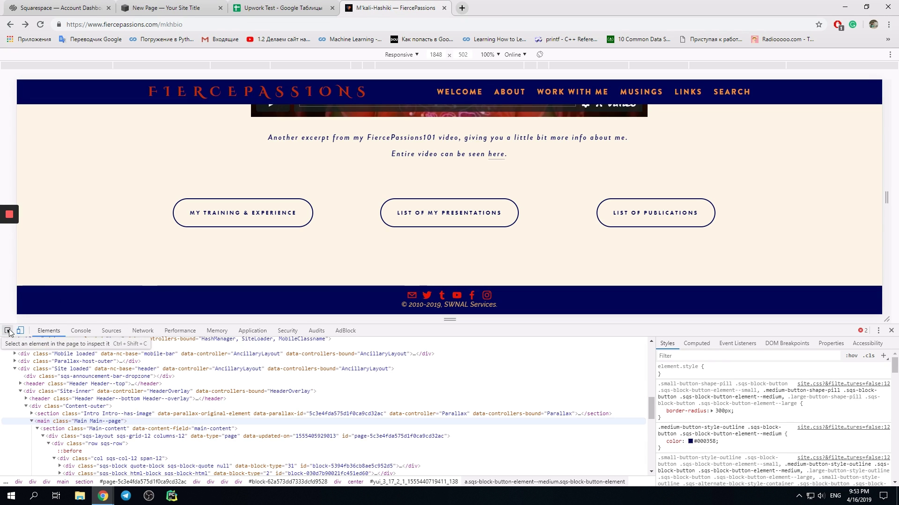
pyautogui.click(8, 330)
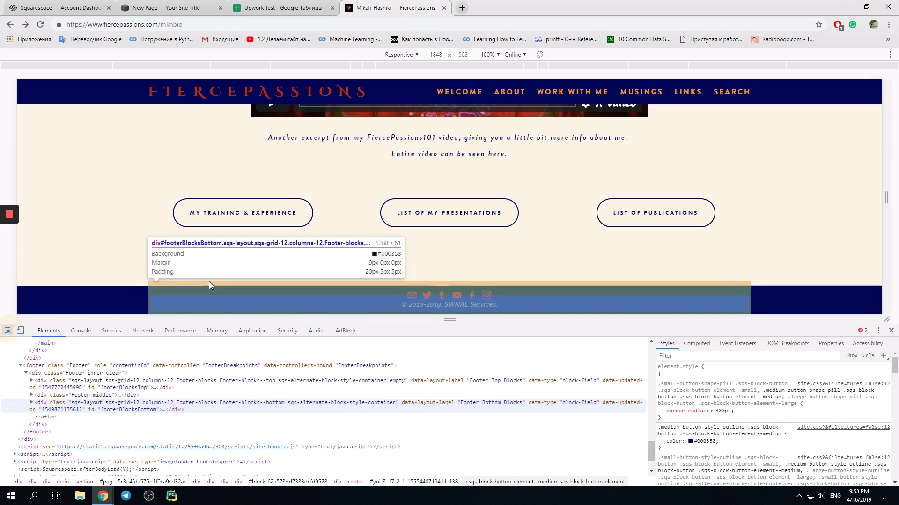
pyautogui.click(132, 297)
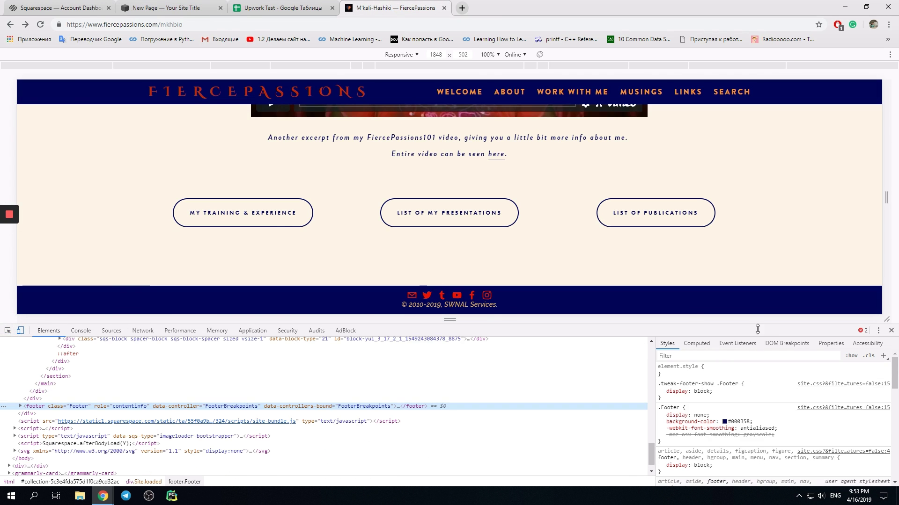
pyautogui.doubleClick(737, 421)
pyautogui.hotkey('ctrl', 'c')
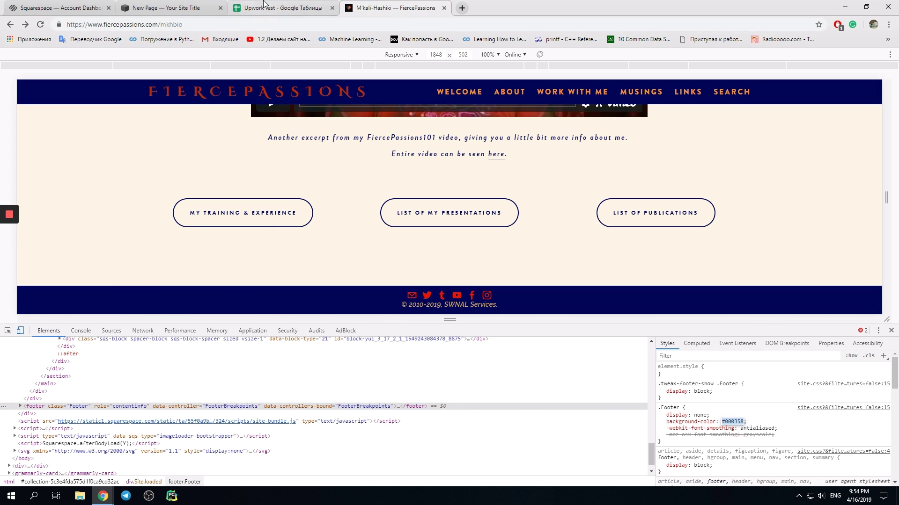
# Paste #000358 as the small Button Color and go back to the reference site
pyautogui.click(281, 8)
pyautogui.click(190, 4)
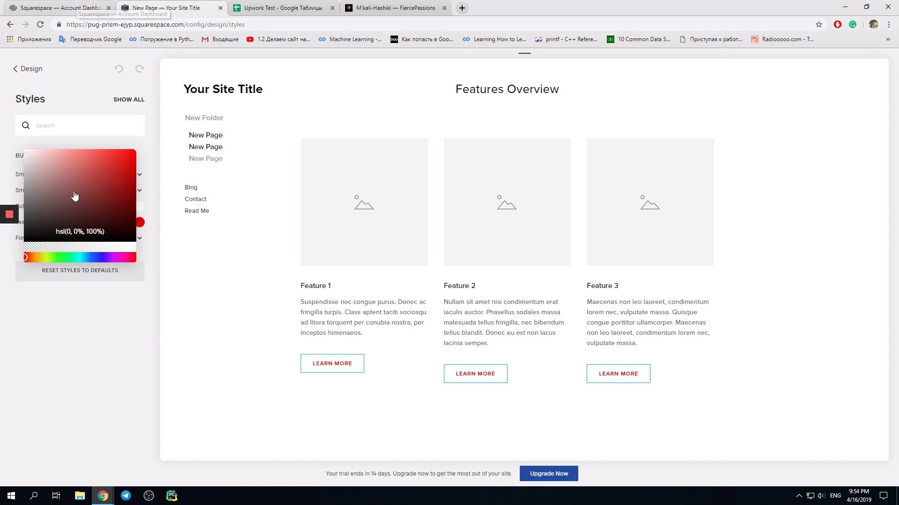
pyautogui.click(88, 229)
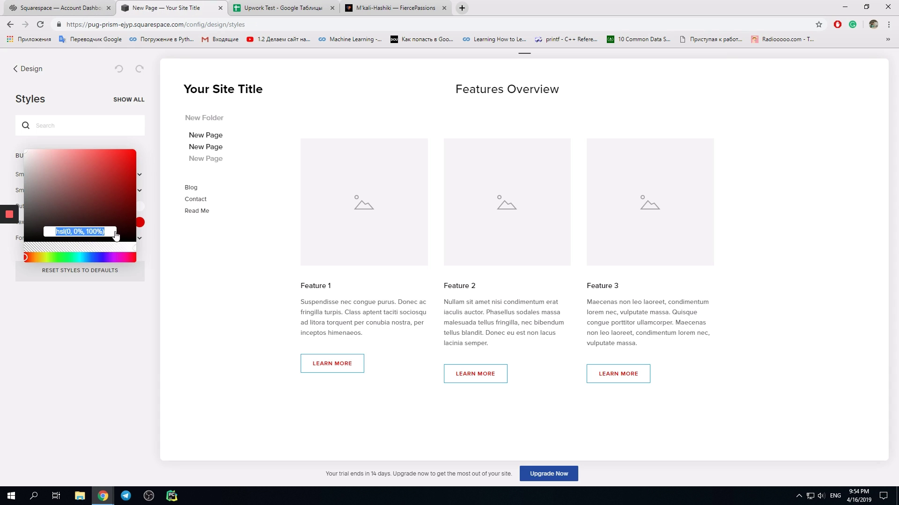
pyautogui.hotkey('ctrl', 'v')
pyautogui.click(104, 334)
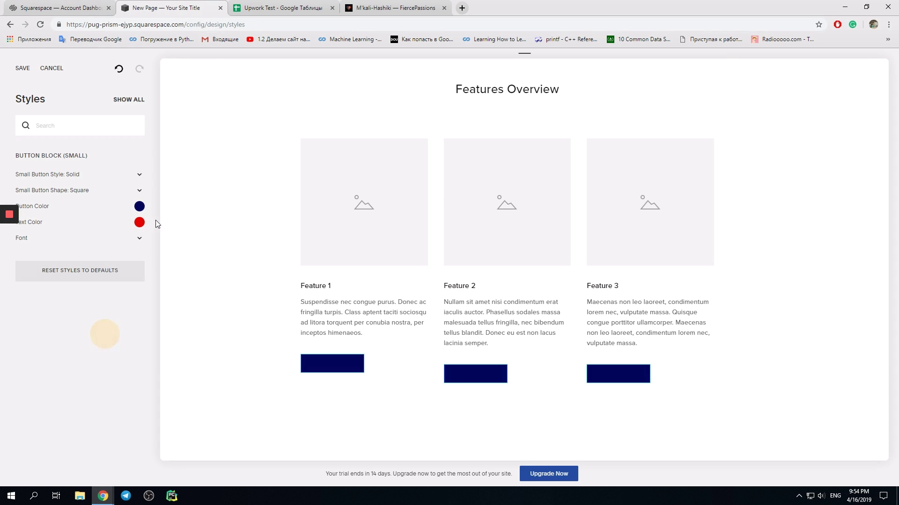
pyautogui.hotkey('ctrl', '4')
# Copy the cream #fcf5e7 colour from the reference page's main element styles
pyautogui.click(9, 332)
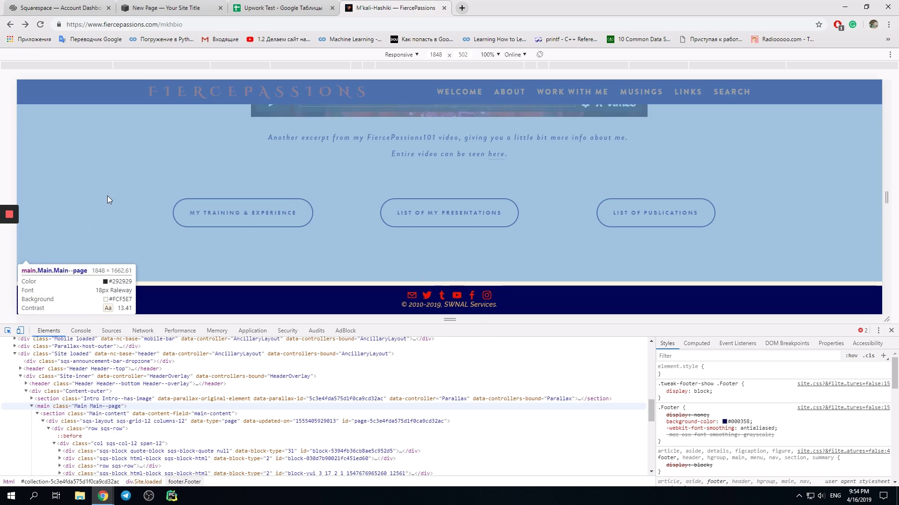
pyautogui.click(108, 196)
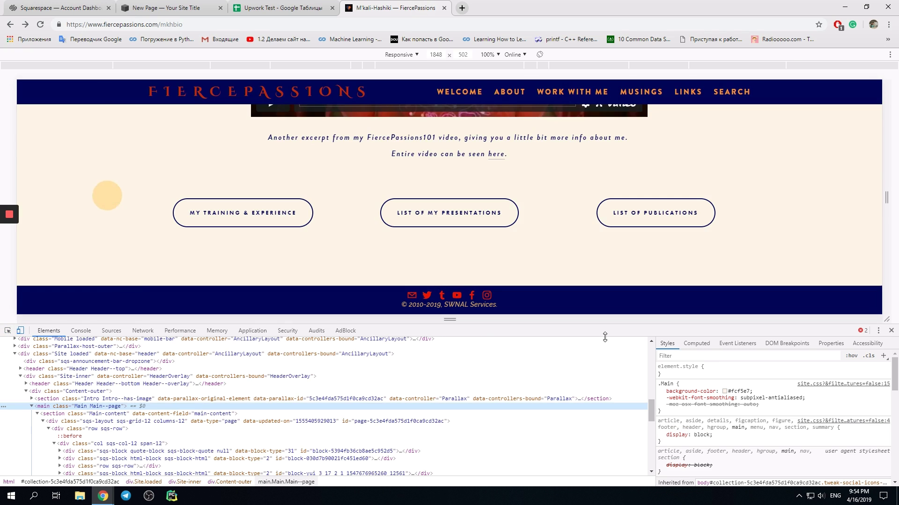
pyautogui.click(731, 391)
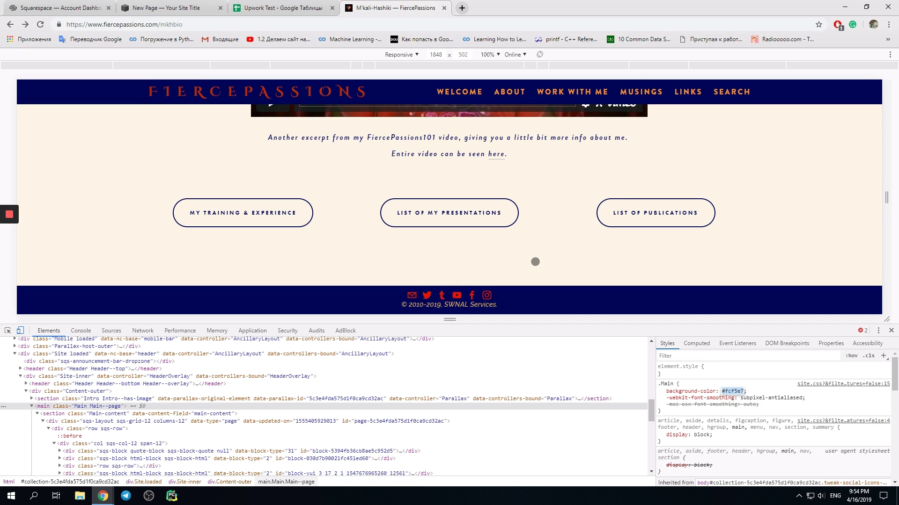
# Paste #fcf5e7 into the small buttons' Text Color field in Squarespace
pyautogui.click(80, 7)
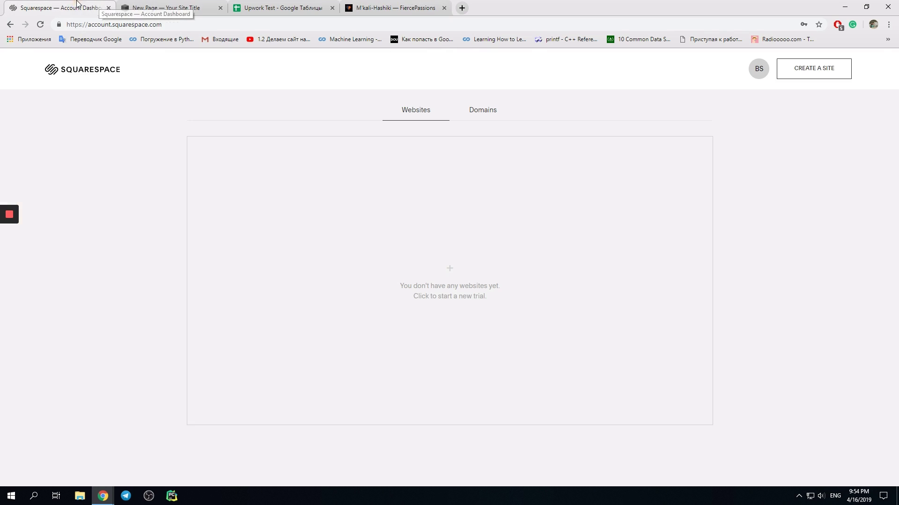
pyautogui.click(175, 5)
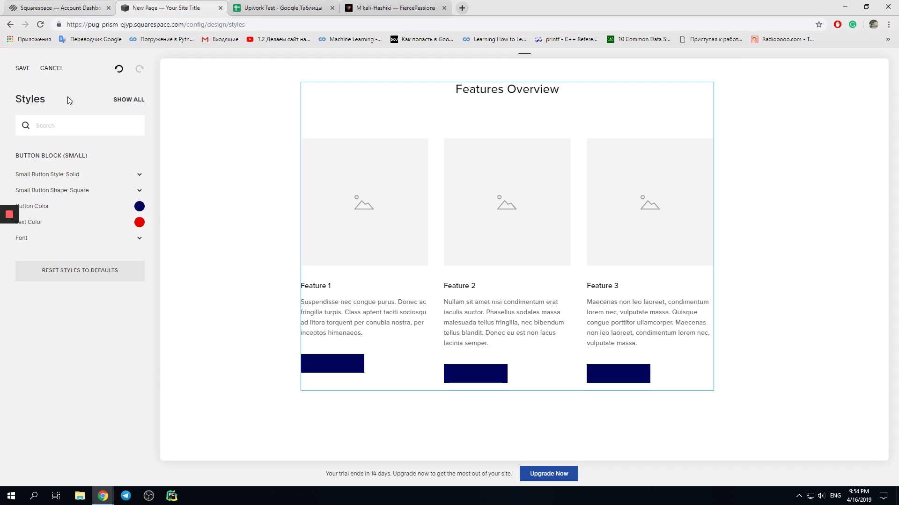
pyautogui.click(139, 221)
pyautogui.click(78, 248)
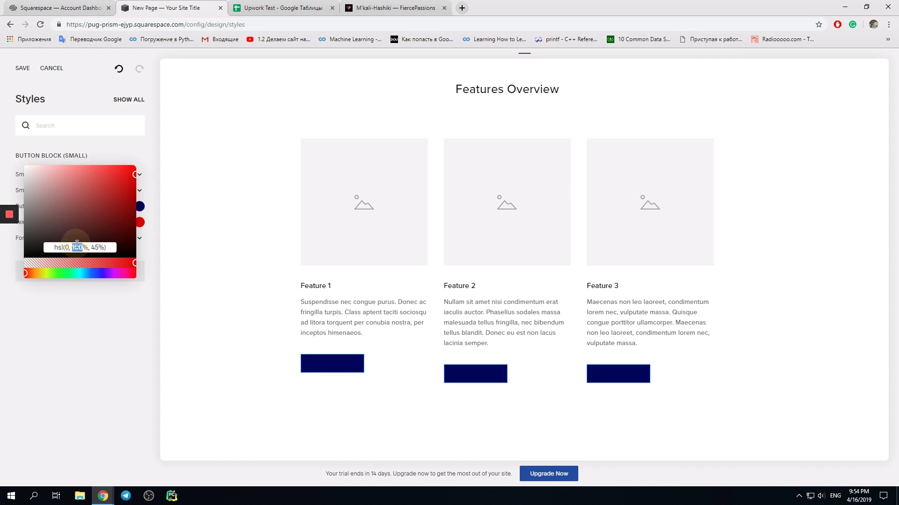
pyautogui.hotkey('ctrl', 'a')
pyautogui.write('#fcf5e7')
pyautogui.press('Return')
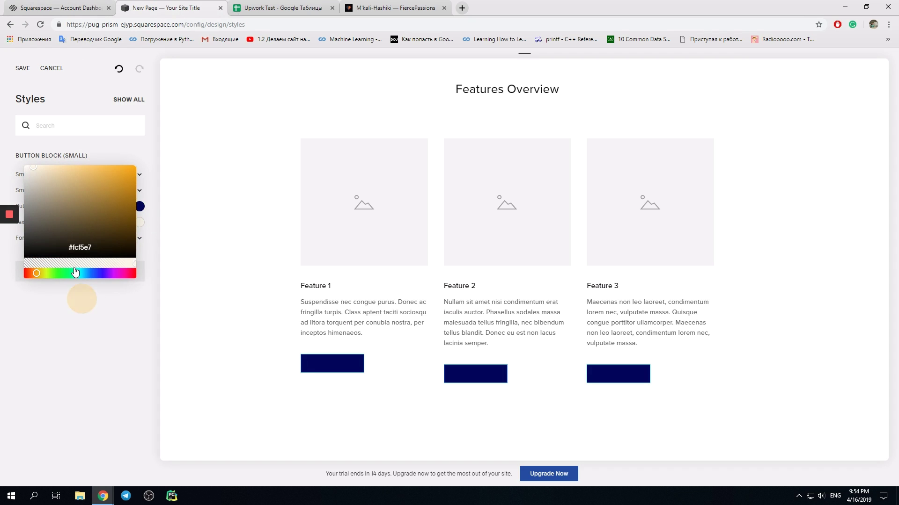
pyautogui.click(131, 295)
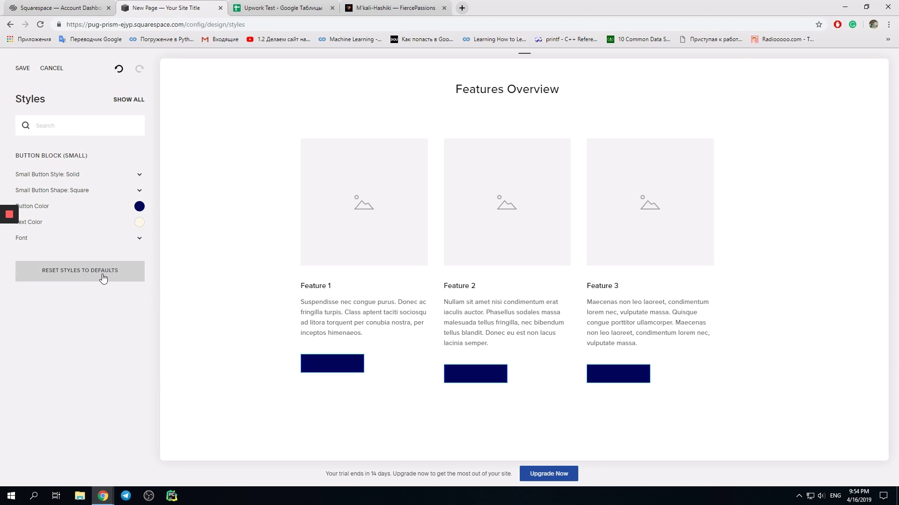
# Save the navy-and-cream button styles and inspect a Learn More button's CSS in DevTools
pyautogui.click(22, 69)
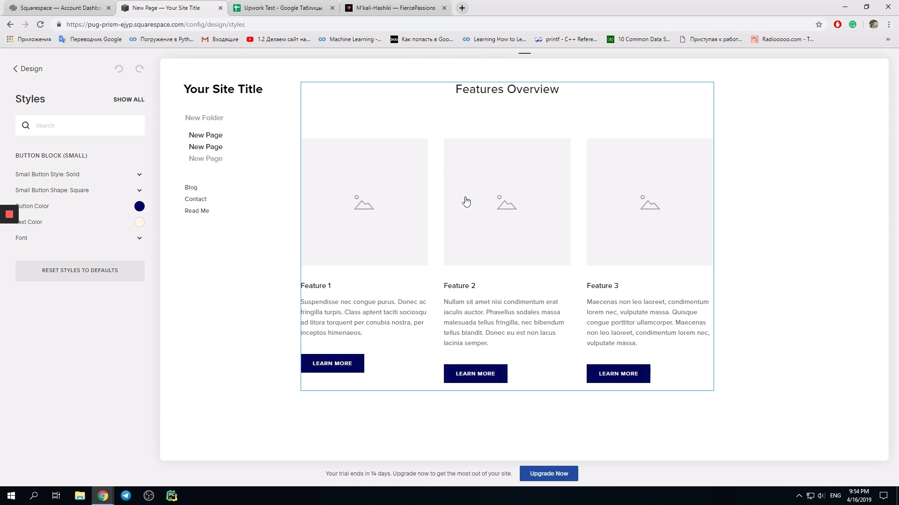
pyautogui.hotkey('ctrl', 'shift', 'c')
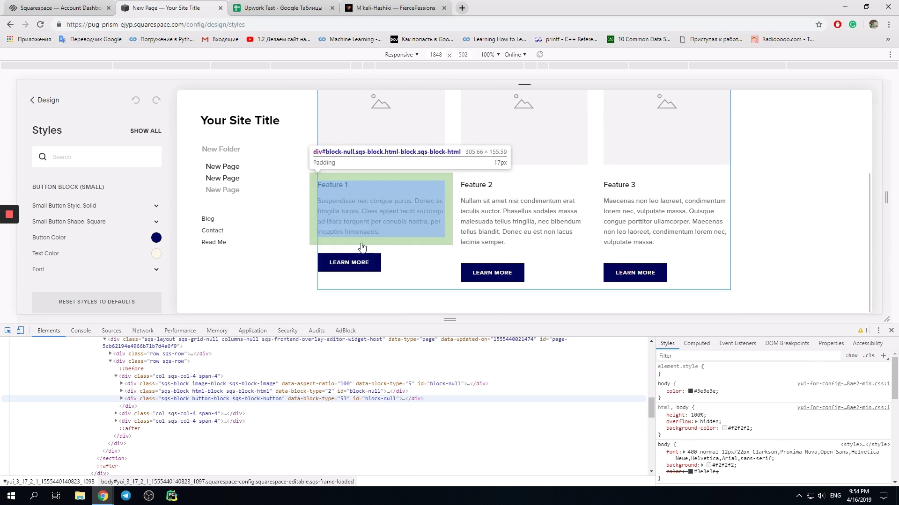
pyautogui.click(355, 261)
pyautogui.scroll(-1, 762, 407)
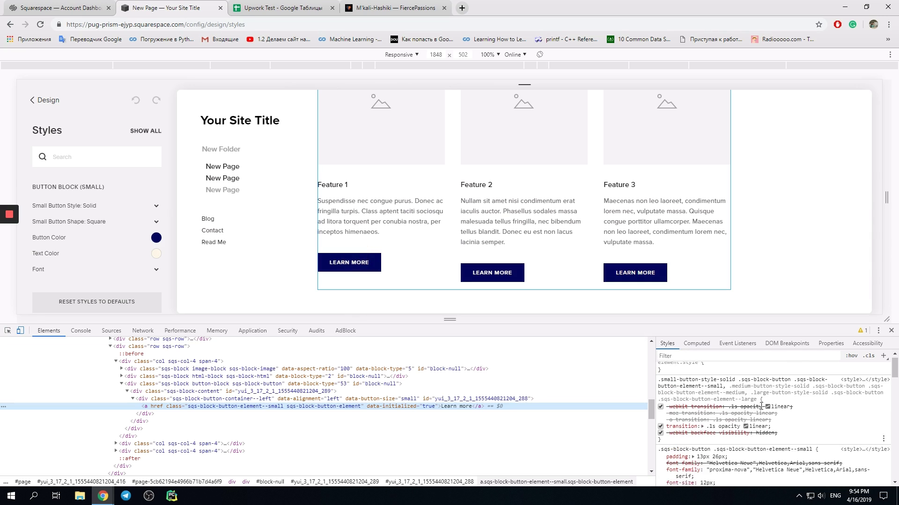
pyautogui.scroll(-3, 761, 406)
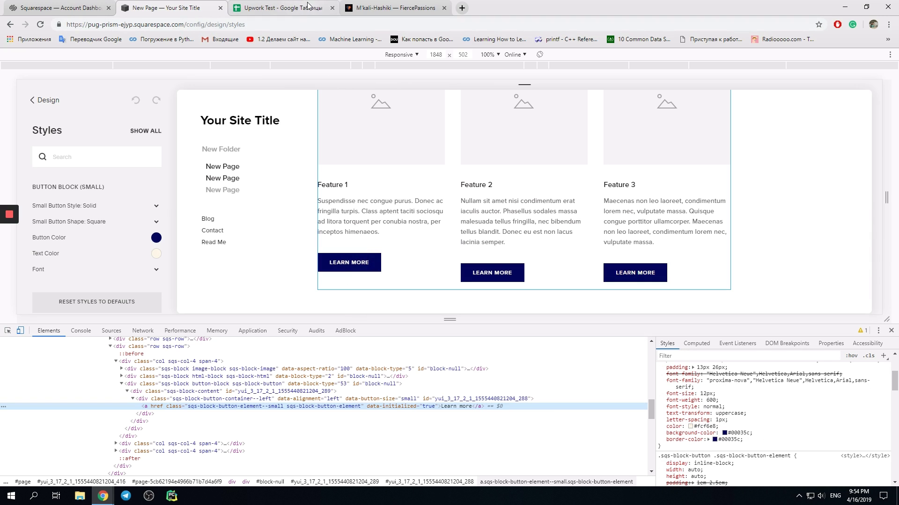
pyautogui.click(386, 8)
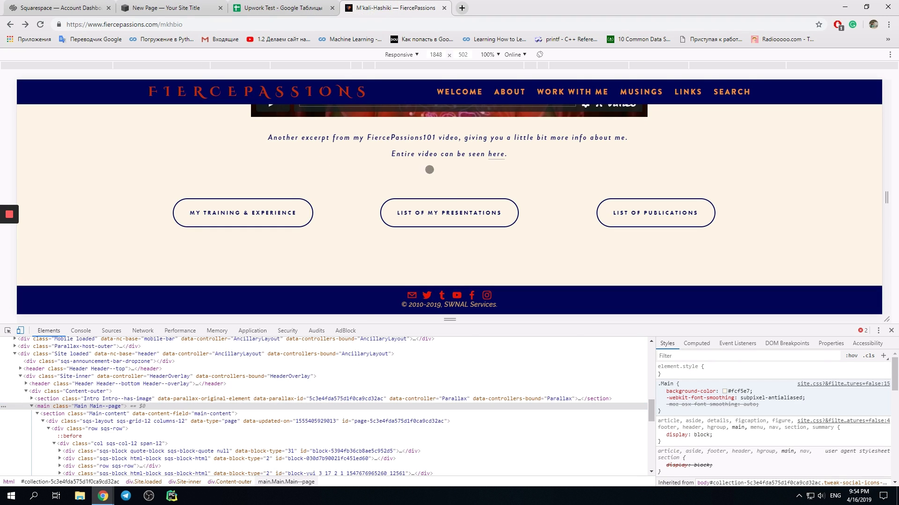